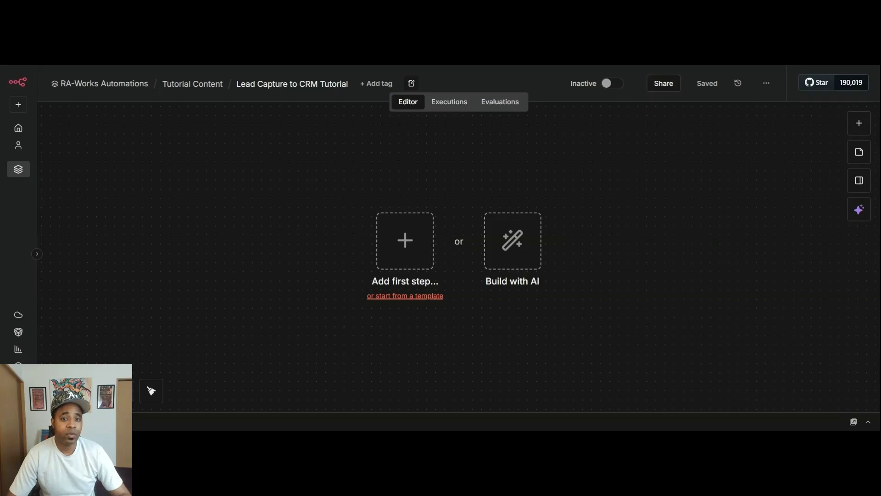
- Add an n8n Form trigger titled 'Contact Us' with a 'we'll be in touch within 1 business day' description
{"action": "left_click", "coordinate": [858, 123]}
{"action": "left_click", "coordinate": [749, 366]}
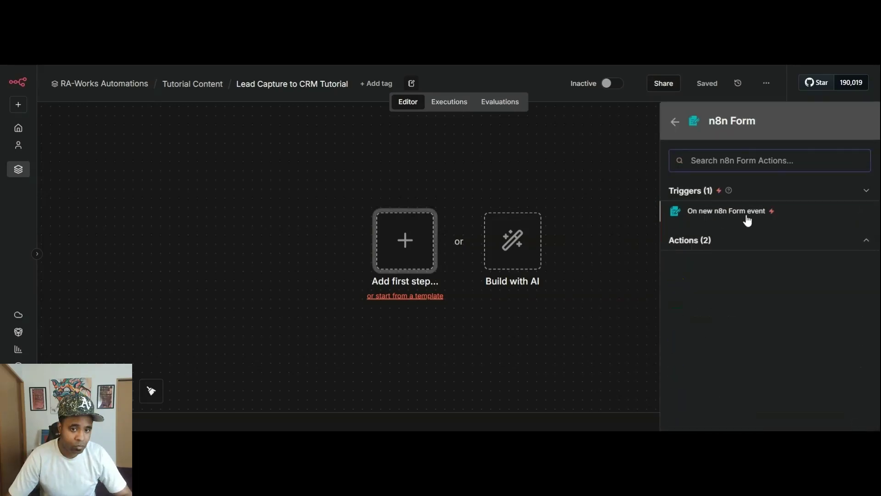
{"action": "left_click", "coordinate": [747, 212]}
{"action": "left_click", "coordinate": [474, 274]}
{"action": "type", "text": "Contact Us"}
{"action": "key", "text": "Tab"}
{"action": "type", "text": "Fill in your details and we'll be in touch within 1 business day."}
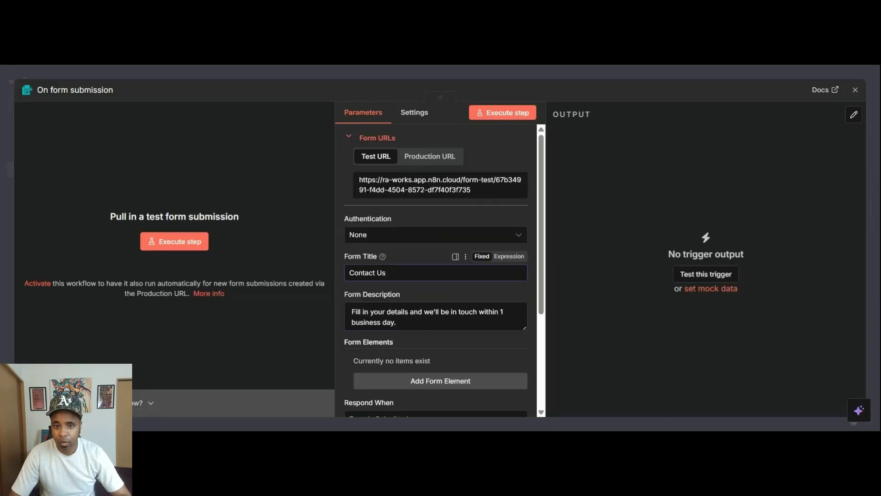
- Add a First Name field with placeholder 'Name' and make Last Name required
{"action": "left_click", "coordinate": [472, 381]}
{"action": "scroll", "coordinate": [472, 275], "scroll_direction": "down", "scroll_amount": 3}
{"action": "left_click", "coordinate": [472, 228]}
{"action": "type", "text": "First Name"}
{"action": "key", "text": "Tab"}
{"action": "key", "text": "Tab"}
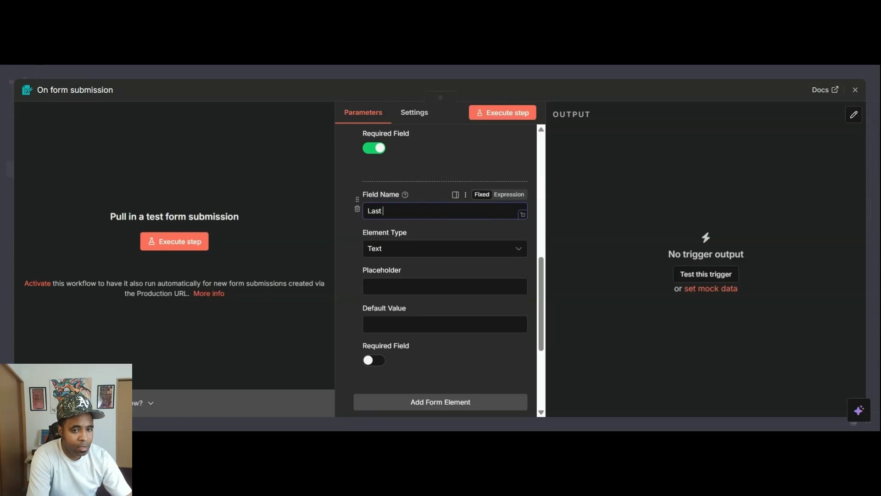
{"action": "type", "text": "Name"}
{"action": "key", "text": "Tab"}
{"action": "key", "text": "Tab"}
{"action": "scroll", "coordinate": [440, 275], "scroll_direction": "down", "scroll_amount": 4}
{"action": "left_click", "coordinate": [374, 189]}
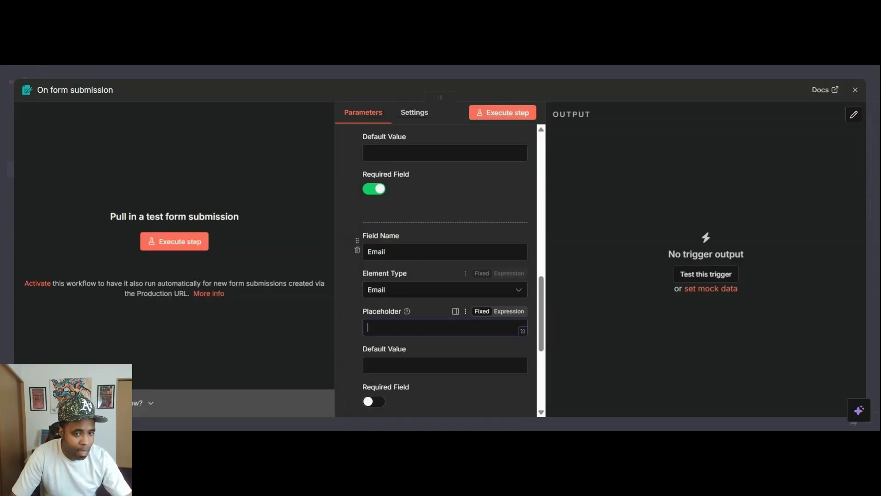
{"action": "scroll", "coordinate": [455, 235], "scroll_direction": "down", "scroll_amount": 5}
- Add a Phone field with placeholder '(555) 555-' and a required multi-line Message with 'Your message...'
{"action": "left_click", "coordinate": [455, 230]}
{"action": "type", "text": "Phone"}
{"action": "key", "text": "Tab"}
{"action": "key", "text": "Tab"}
{"action": "type", "text": "(555) 555-"}
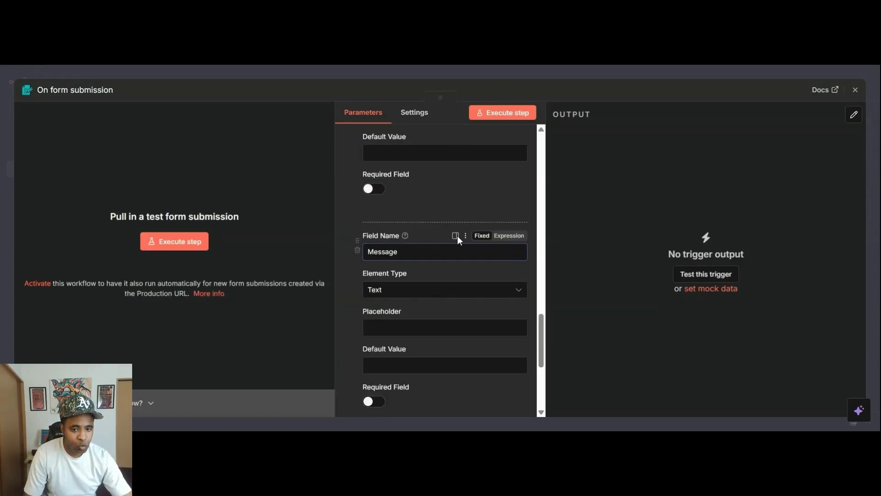
{"action": "left_click", "coordinate": [444, 289]}
{"action": "left_click", "coordinate": [403, 260]}
{"action": "type", "text": "Your message"}
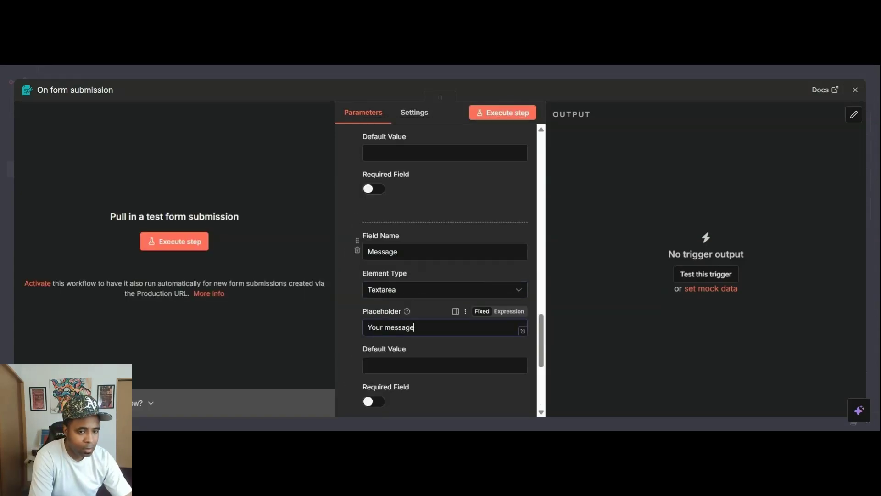
{"action": "type", "text": "..."}
{"action": "scroll", "coordinate": [440, 275], "scroll_direction": "down", "scroll_amount": 2}
{"action": "left_click", "coordinate": [371, 289]}
{"action": "scroll", "coordinate": [441, 275], "scroll_direction": "down", "scroll_amount": 2}
- Add a Form Response option containing the pasted thank-you message and close the form settings
{"action": "left_click", "coordinate": [440, 360]}
{"action": "left_click", "coordinate": [393, 273]}
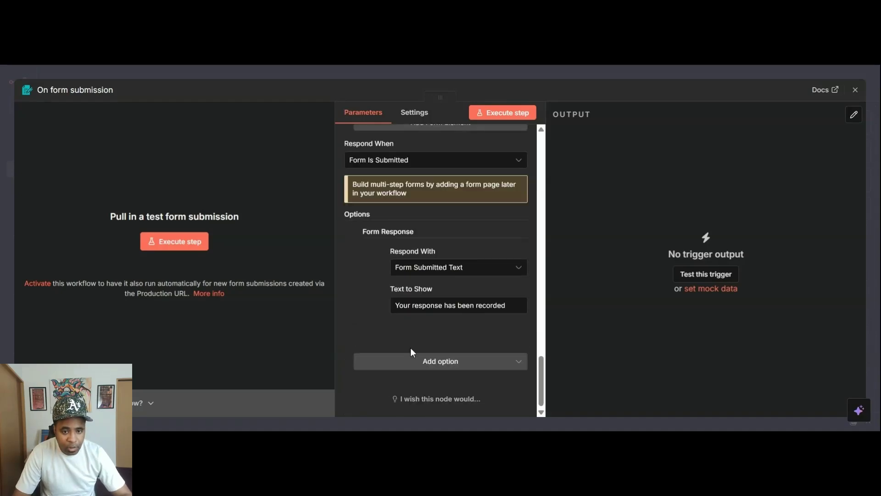
{"action": "triple_click", "coordinate": [441, 305]}
{"action": "type", "text": "Thank you for reaching out — we'll be in touch shortly."}
{"action": "left_click", "coordinate": [471, 69]}
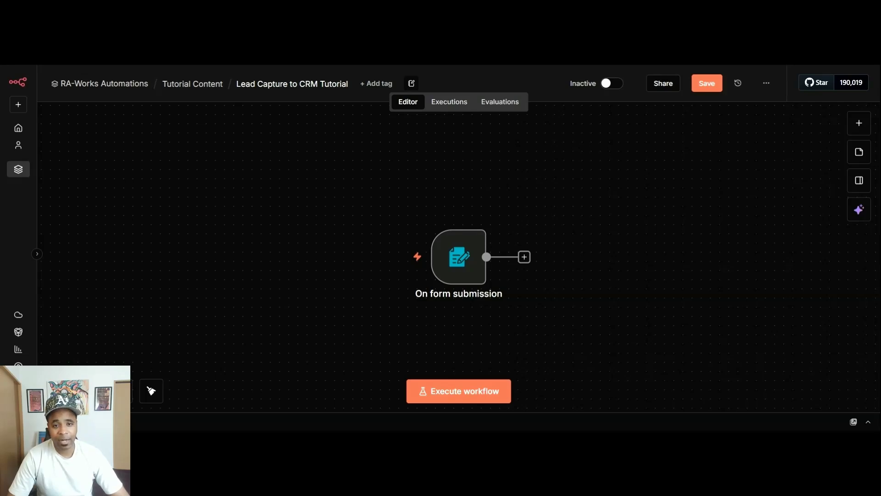
- Build the Format Lead Data Set node with email, message, full_name and submitted_at fields, checking HubSpot contacts
{"action": "left_click", "coordinate": [524, 256]}
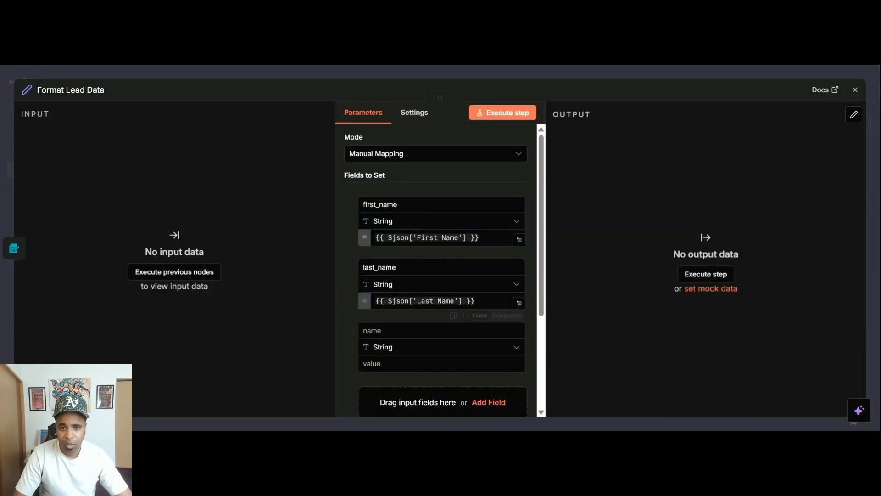
{"action": "type", "text": "email"}
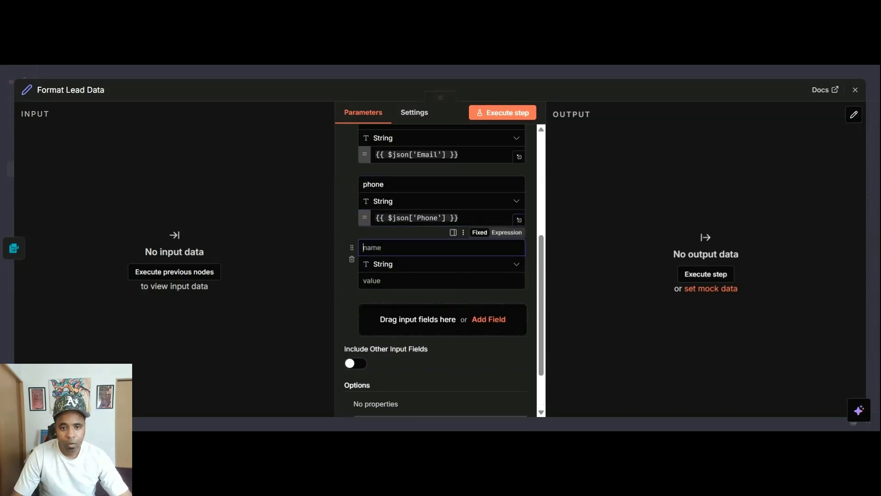
{"action": "type", "text": "message"}
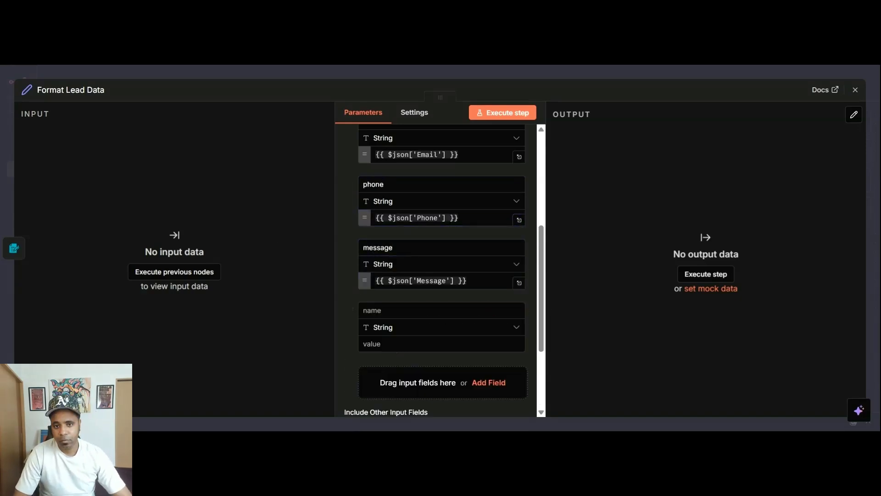
{"action": "type", "text": "fu"}
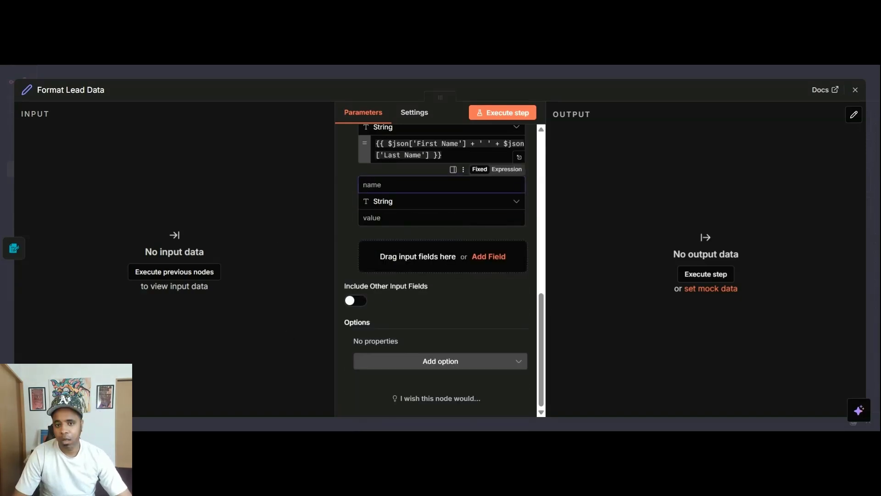
{"action": "type", "text": "submitted_at"}
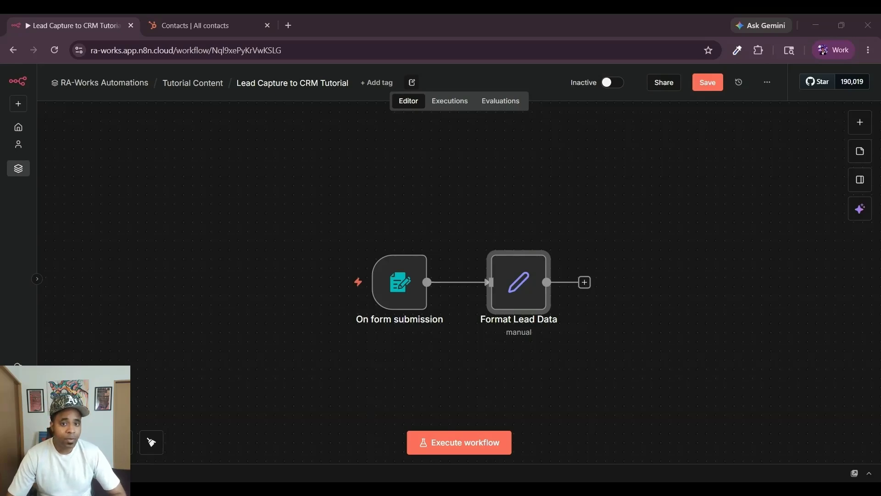
{"action": "left_click", "coordinate": [204, 25]}
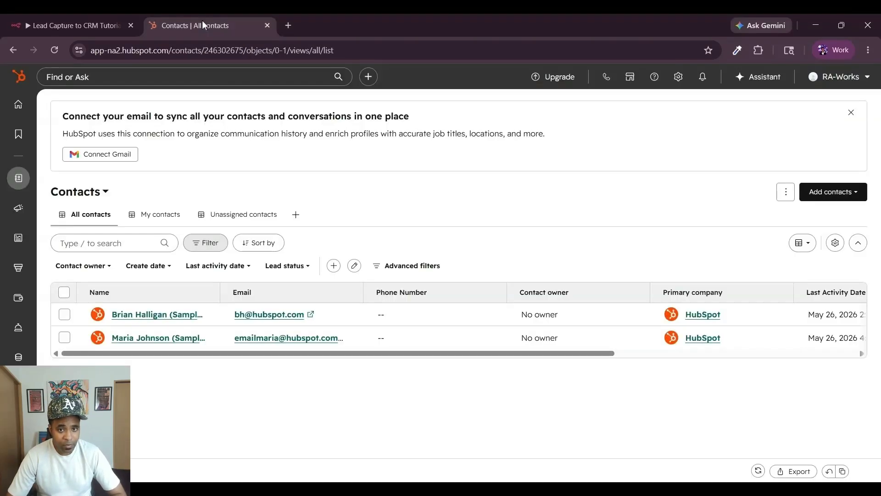
{"action": "left_click", "coordinate": [74, 23]}
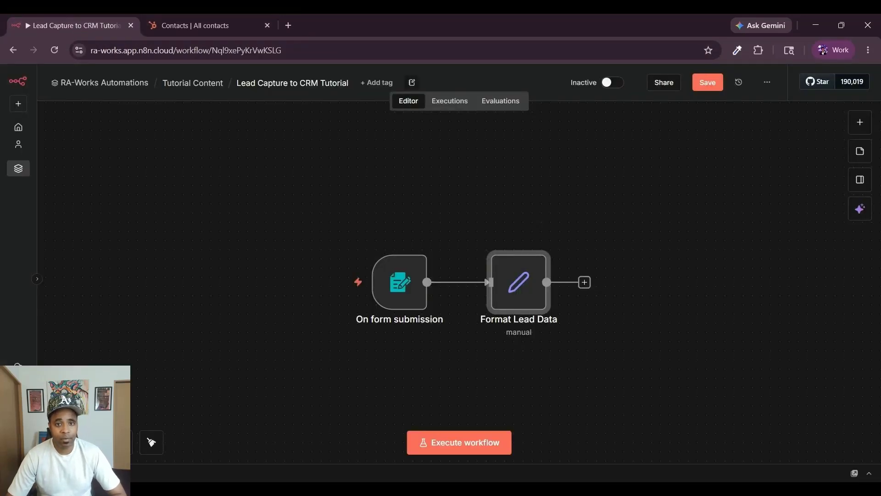
- Add a HubSpot upsert-contact node with First Name and Lead Status New, named 'Create HubSpot Contact'
{"action": "left_click", "coordinate": [584, 282]}
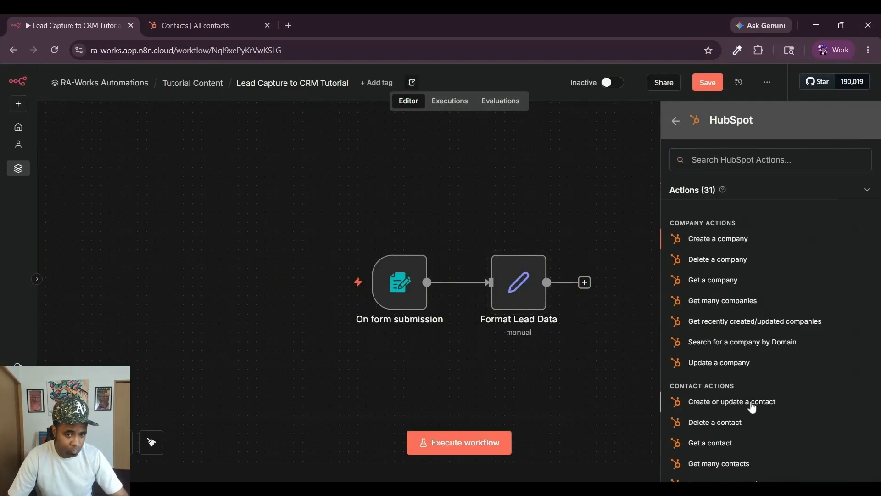
{"action": "left_click", "coordinate": [747, 401]}
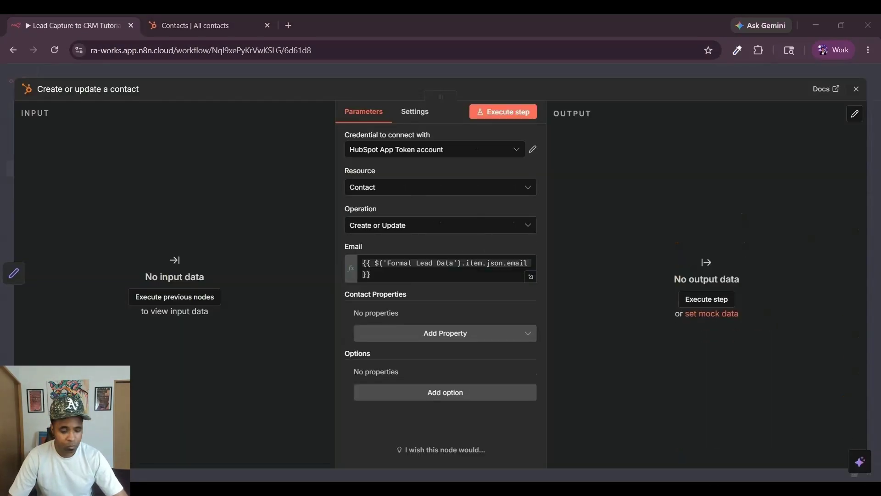
{"action": "left_click", "coordinate": [445, 322]}
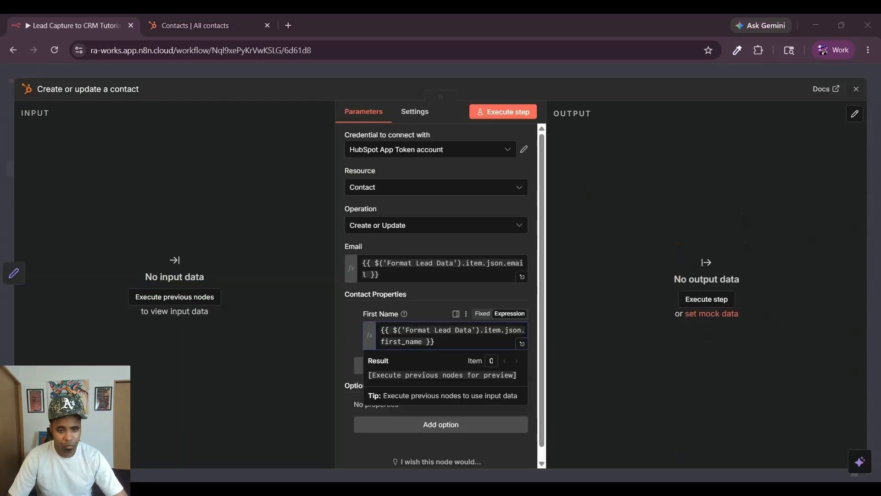
{"action": "left_click", "coordinate": [440, 365]}
{"action": "scroll", "coordinate": [410, 276], "scroll_direction": "down", "scroll_amount": 10}
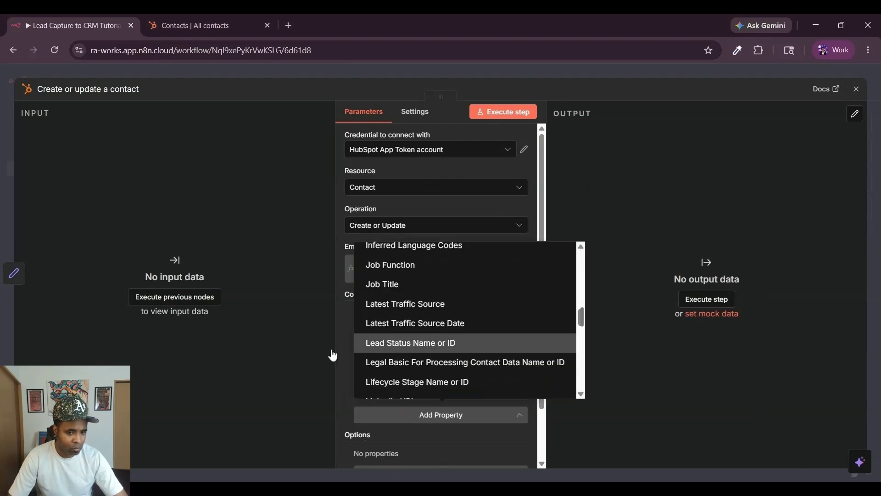
{"action": "left_click", "coordinate": [393, 343]}
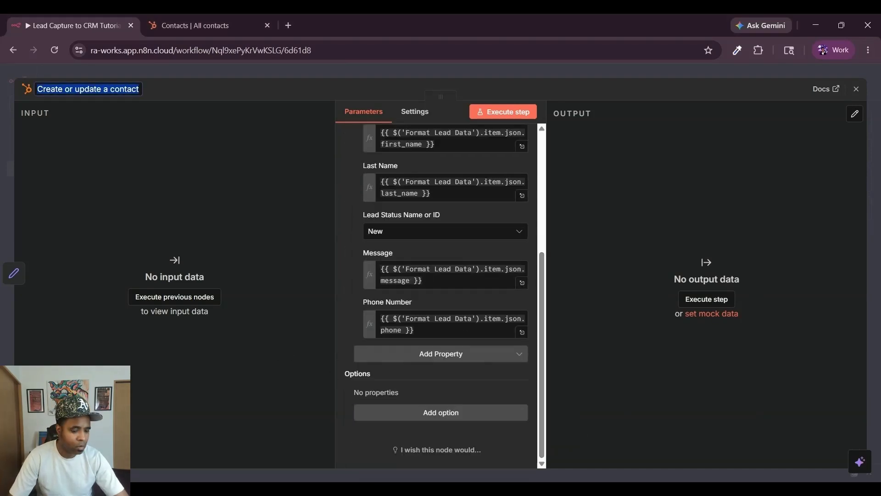
{"action": "type", "text": "Create HubS"}
{"action": "type", "text": "pot Contact"}
{"action": "key", "text": "Escape"}
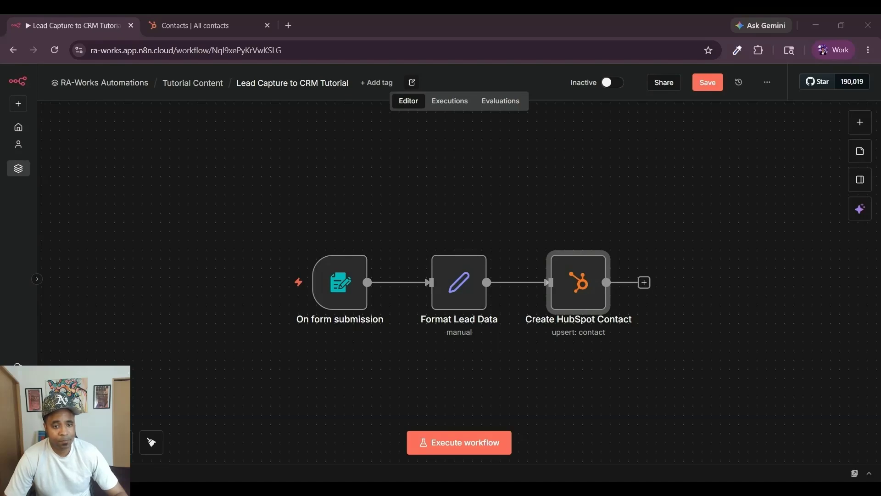
- Add a Gmail send-message node named 'Send Welcome Email' after the HubSpot contact
{"action": "left_click", "coordinate": [644, 282]}
{"action": "type", "text": "gmail"}
{"action": "key", "text": "Return"}
{"action": "left_click", "coordinate": [724, 404]}
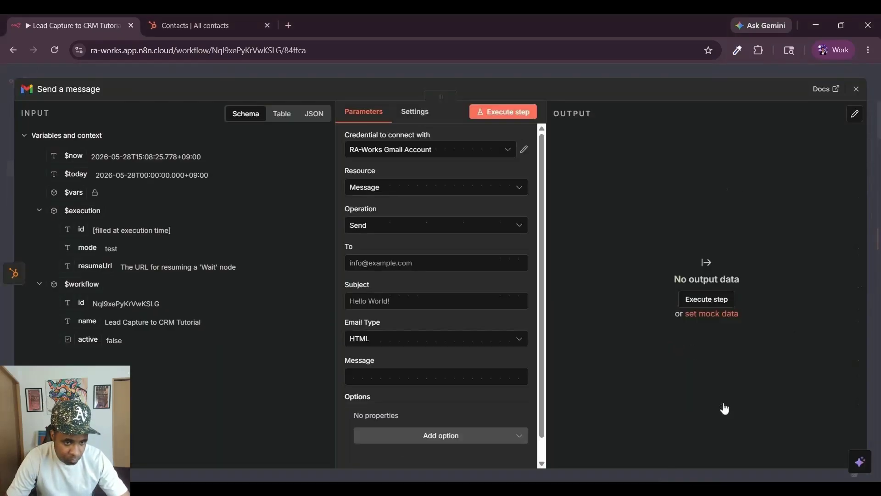
{"action": "left_click", "coordinate": [68, 88]}
{"action": "type", "text": "Send Welcome Email"}
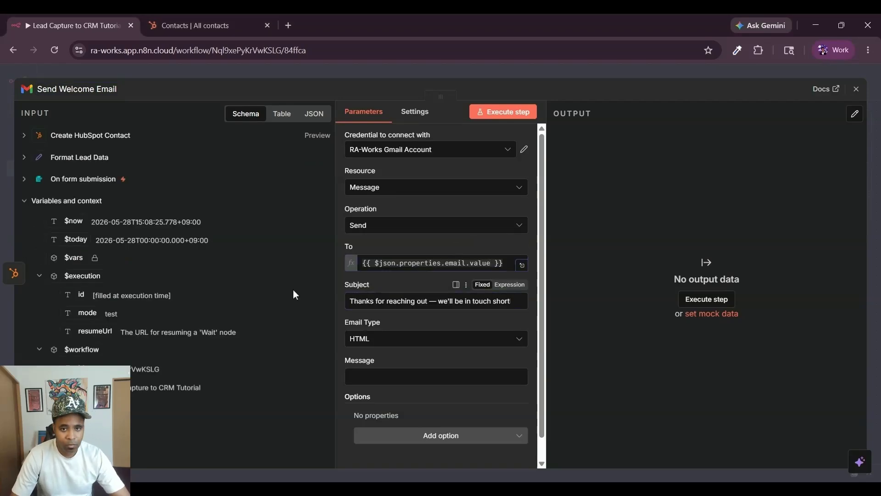
- Make the welcome email plain Text with its message body, then add a Slack message step after HubSpot
{"action": "left_click", "coordinate": [423, 339]}
{"action": "left_click", "coordinate": [450, 357]}
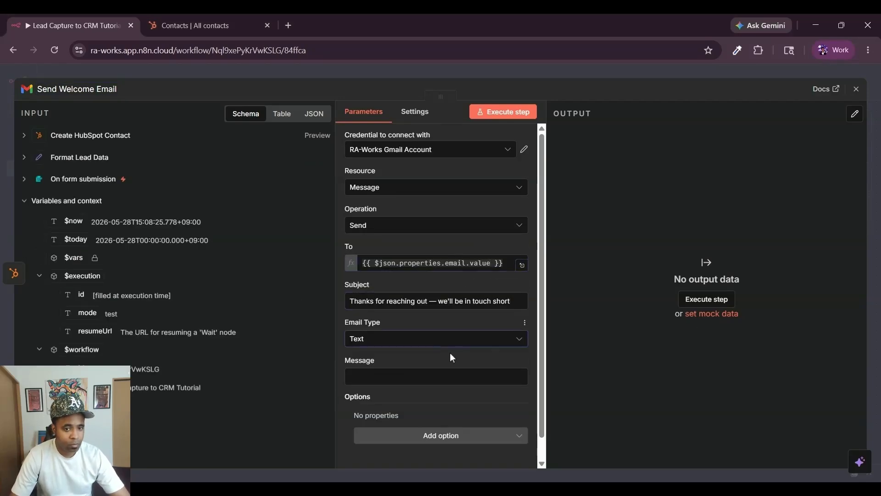
{"action": "left_click", "coordinate": [436, 377]}
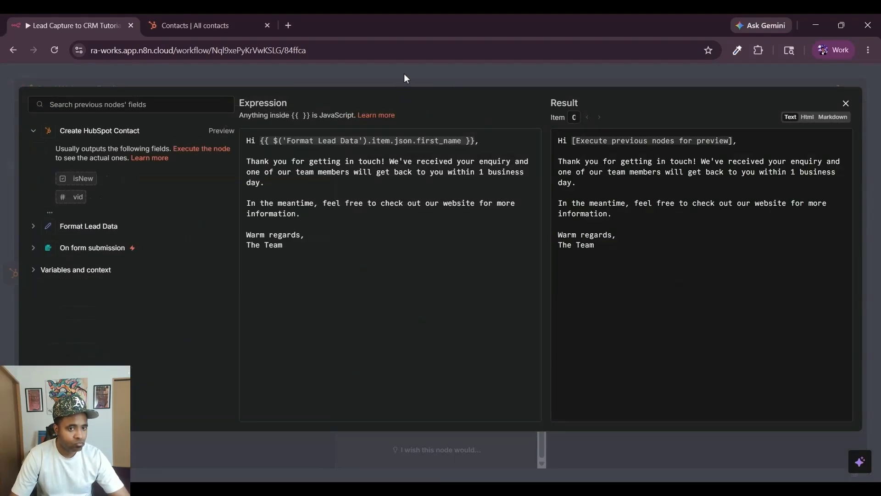
{"action": "left_click", "coordinate": [403, 79]}
{"action": "left_click", "coordinate": [515, 84]}
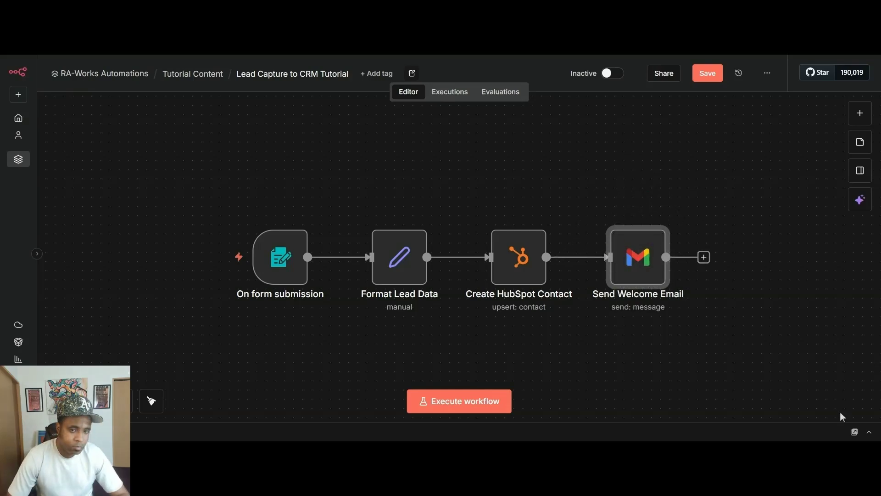
{"action": "left_click", "coordinate": [546, 257]}
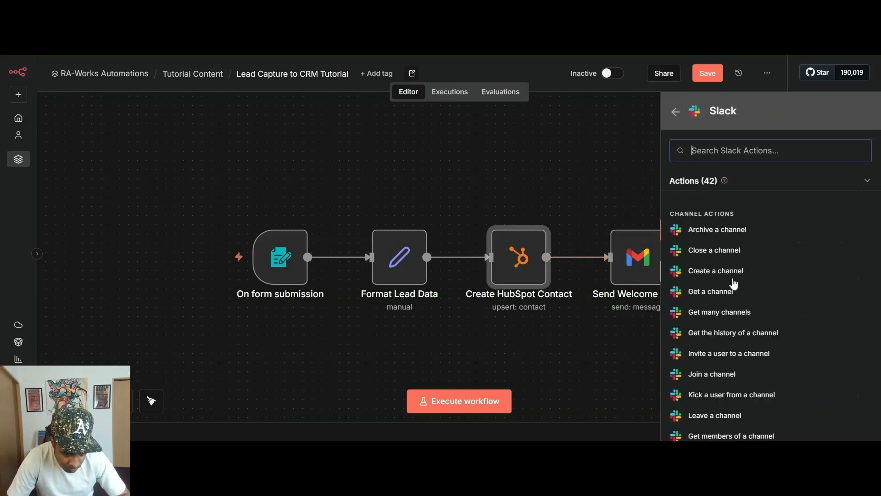
{"action": "scroll", "coordinate": [731, 285], "scroll_direction": "down", "scroll_amount": 10}
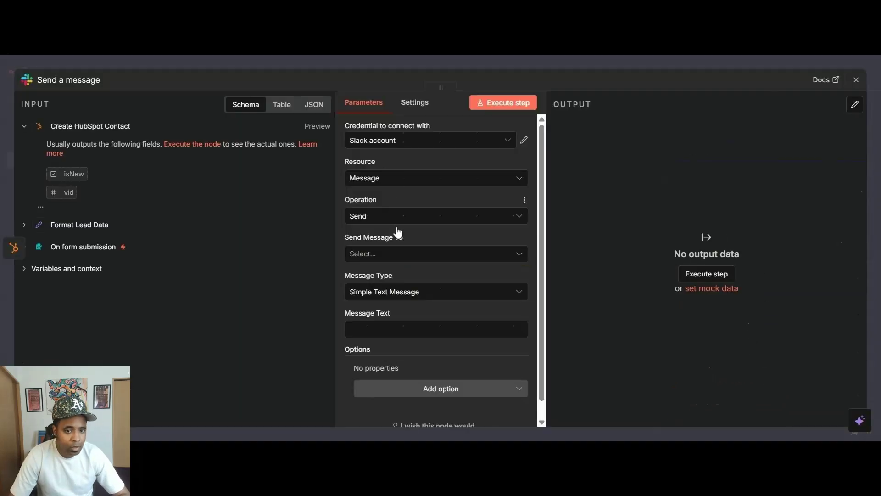
- Send the Slack message to leads-channel with the pasted new-lead message text
{"action": "left_click", "coordinate": [425, 291]}
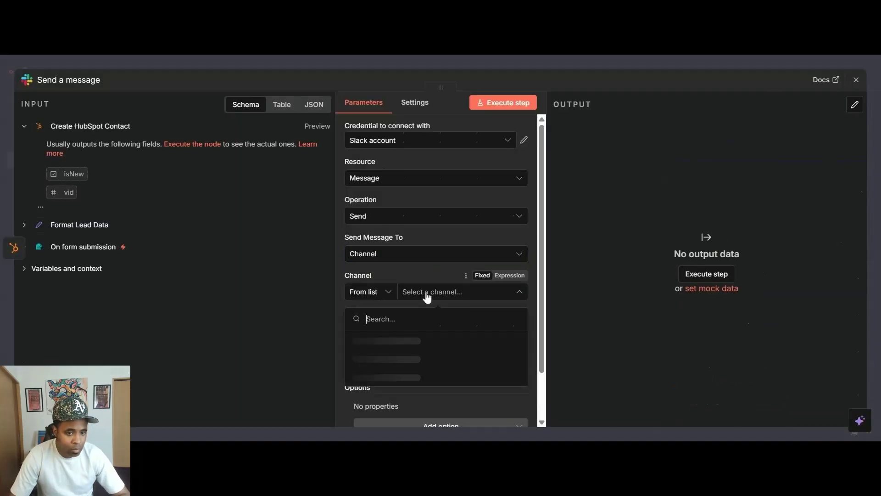
{"action": "left_click", "coordinate": [436, 340]}
{"action": "scroll", "coordinate": [436, 275], "scroll_direction": "down", "scroll_amount": 2}
{"action": "left_click", "coordinate": [514, 295]}
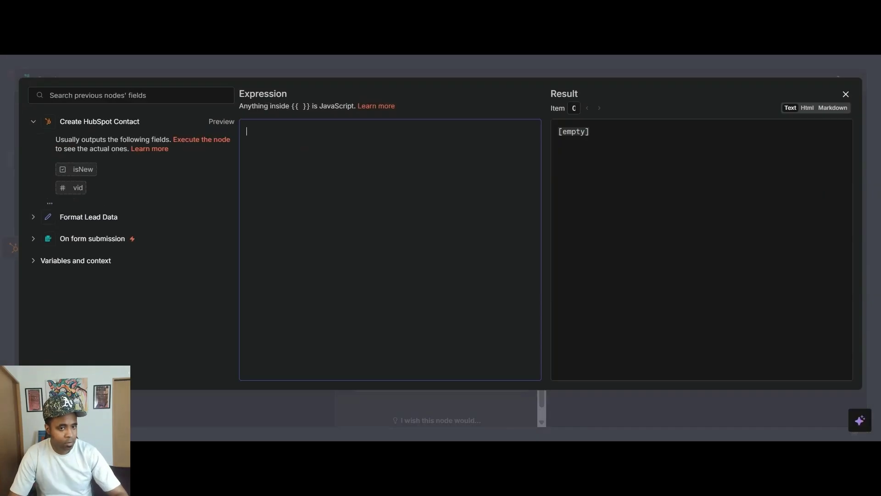
{"action": "type", "text": ":bell: *New lead received!*  *Name:* {{ $('Format Lead Data').item.json.full_name }} *Email:* {{ $('Format Lead Data').item.json.email }} *Phone:* {{ $('Format Lead Data').item.json.phone }} *Message:* {{ $('Format Lead Data').item.json.message }} *Submitted:* {{ $('Format Lead Data').item.json.submitted_at }}  Contact added to HubSpot."}
{"action": "key", "text": "Escape"}
- Rename the Slack node to 'Notify Team on Slack' and execute the workflow as a test
{"action": "left_click", "coordinate": [69, 80]}
{"action": "type", "text": "Notify Team on Slack"}
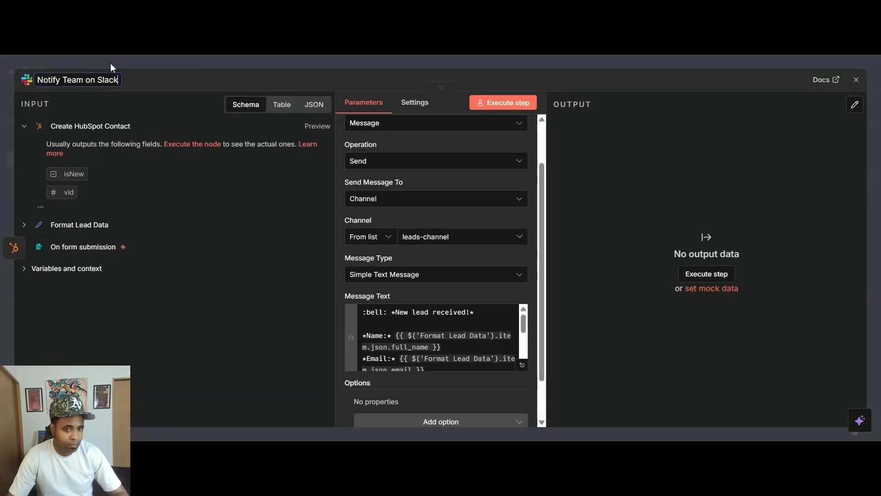
{"action": "left_click", "coordinate": [111, 67]}
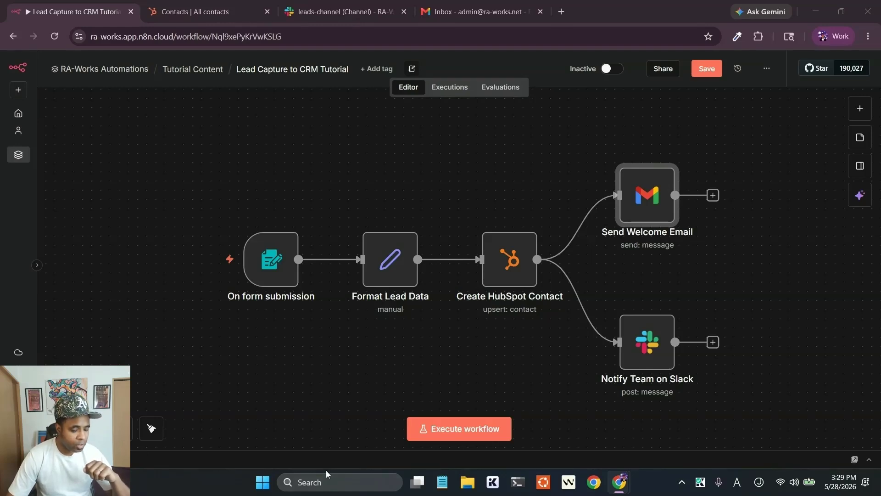
{"action": "mouse_move", "coordinate": [286, 299]}
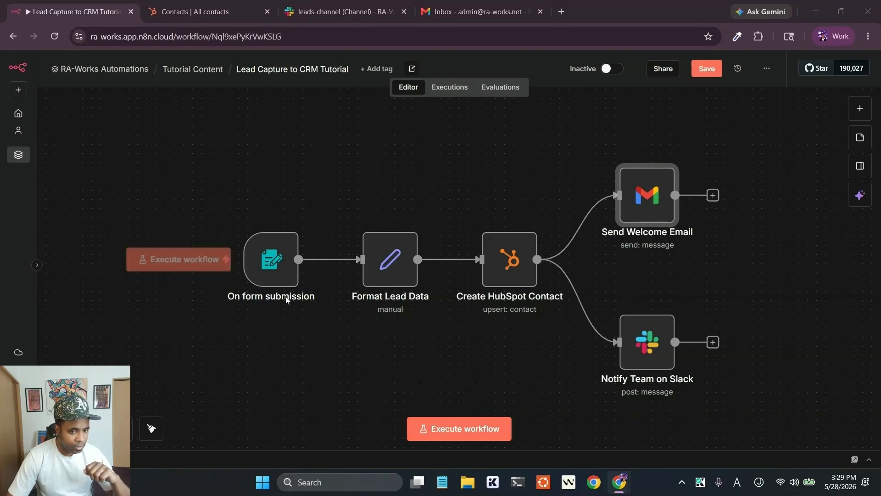
{"action": "left_click", "coordinate": [456, 428]}
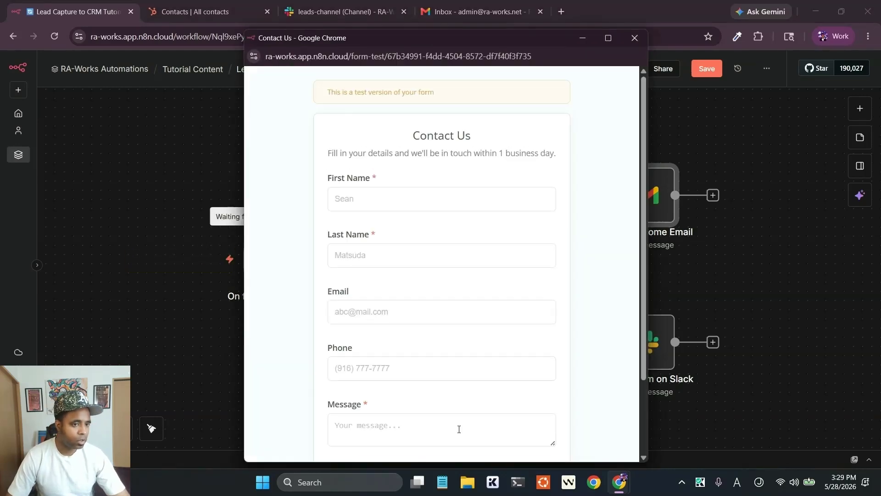
- Fill the test form with the sample lead's first name, last name and email address
{"action": "left_click", "coordinate": [362, 203]}
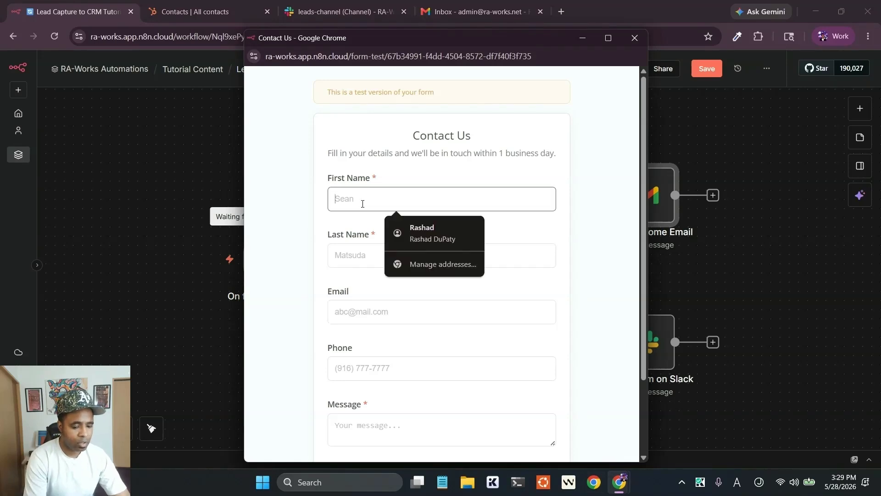
{"action": "key", "text": "Tab"}
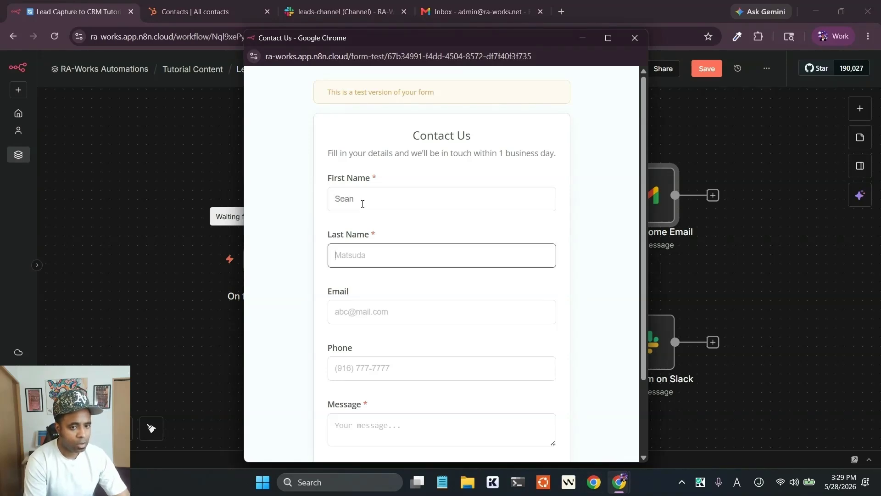
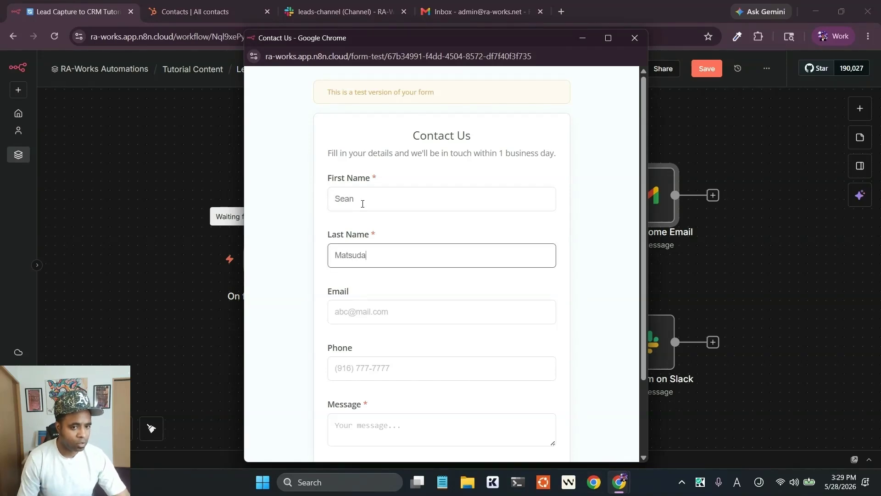
{"action": "left_click", "coordinate": [396, 314]}
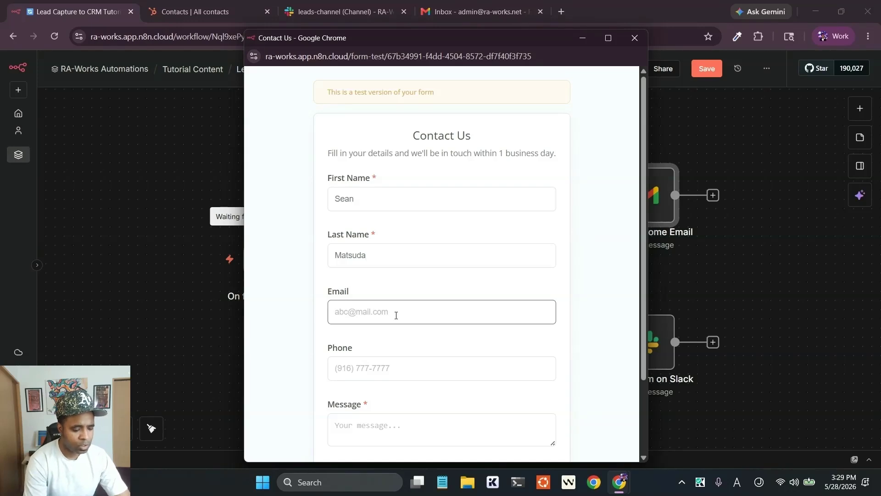
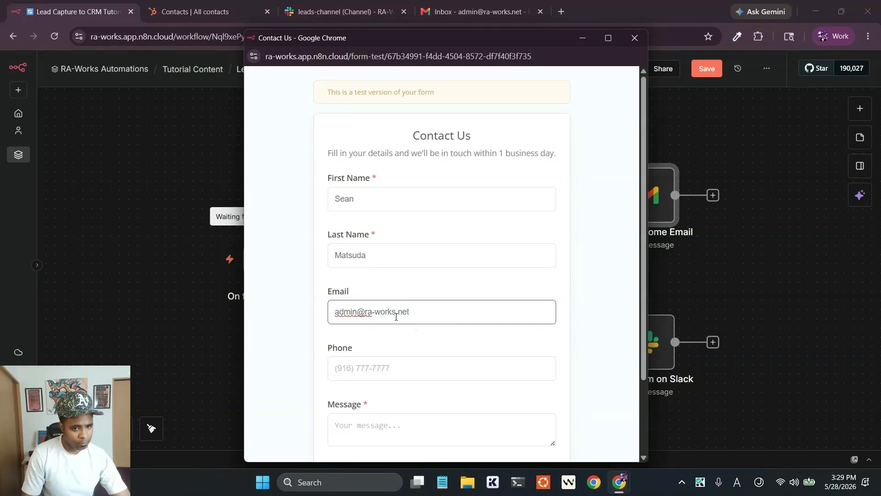
{"action": "left_click", "coordinate": [393, 373]}
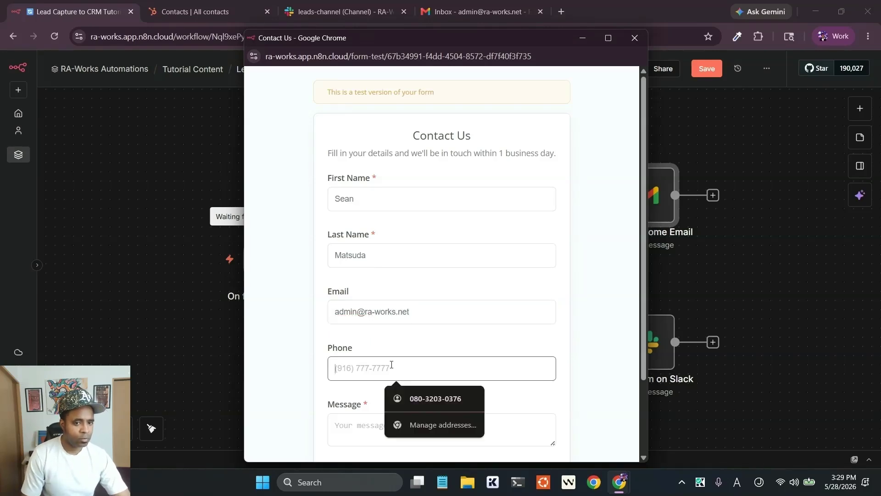
{"action": "scroll", "coordinate": [395, 356], "scroll_direction": "down", "scroll_amount": 2}
- Enter the message 'I would like to work with you!', submit the form, and switch to HubSpot contacts
{"action": "left_click", "coordinate": [371, 339]}
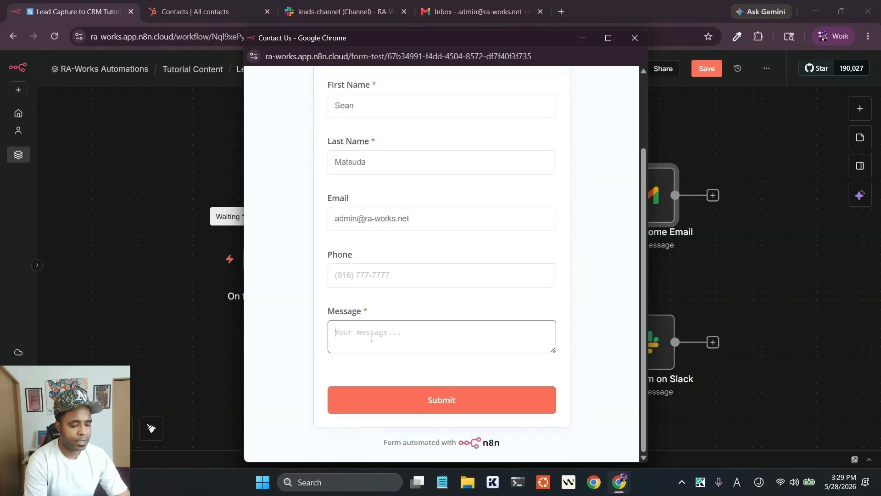
{"action": "type", "text": "I w"}
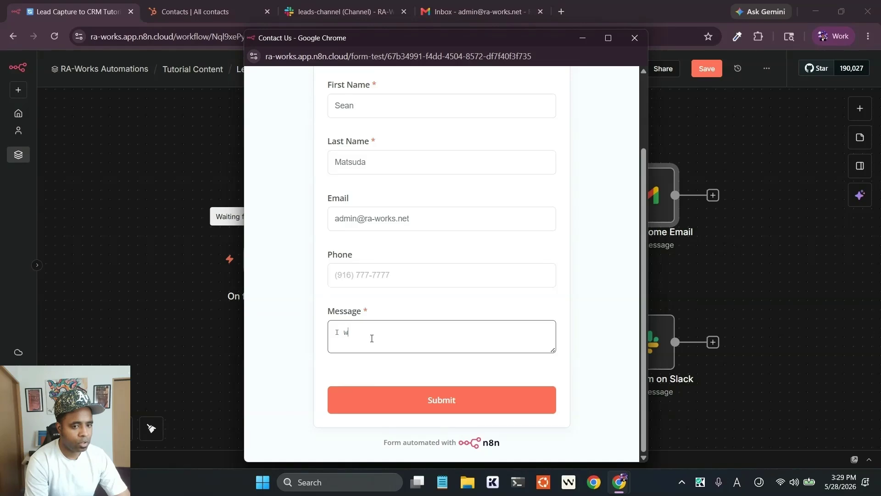
{"action": "type", "text": "ould like to "}
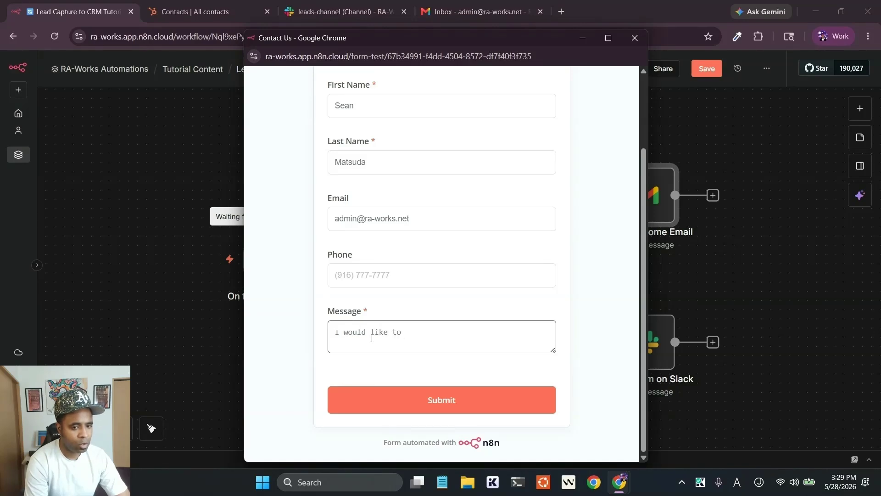
{"action": "type", "text": "work with you"}
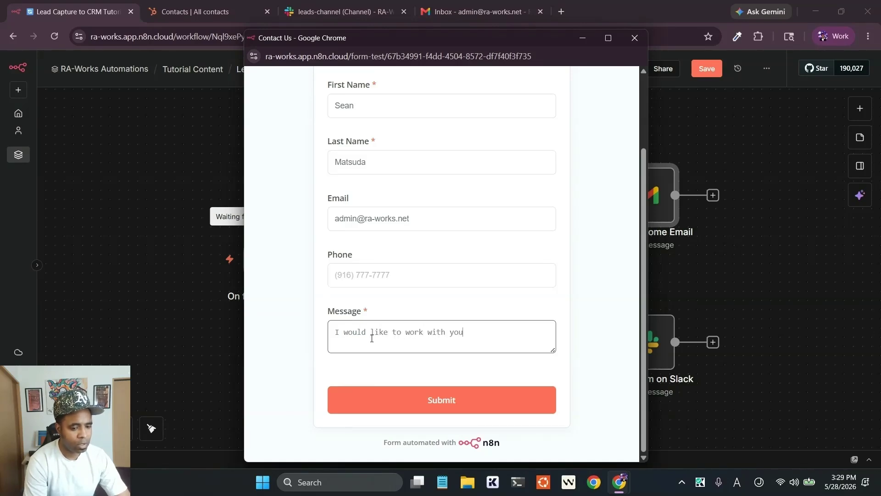
{"action": "type", "text": "!"}
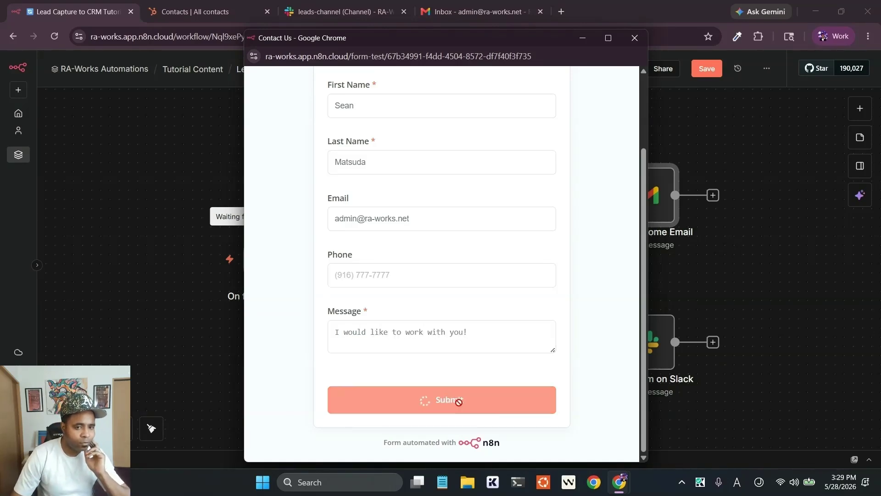
{"action": "left_click", "coordinate": [459, 398]}
{"action": "left_click", "coordinate": [634, 38]}
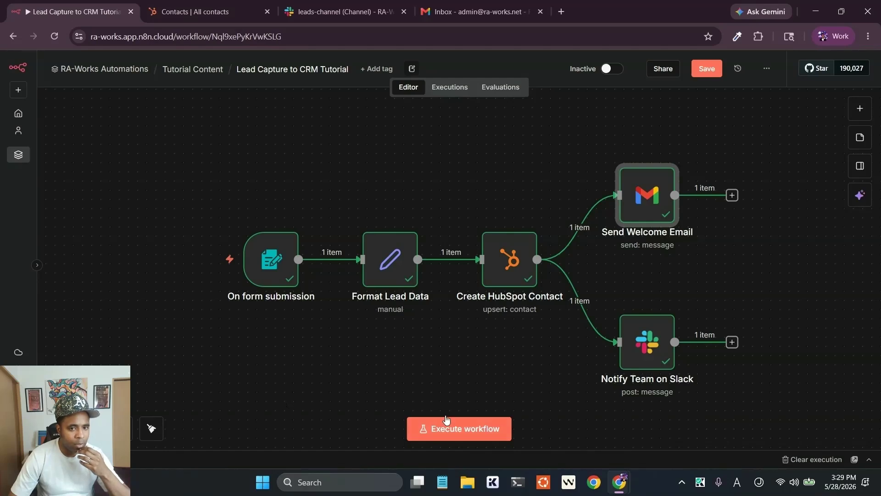
{"action": "left_click", "coordinate": [194, 13]}
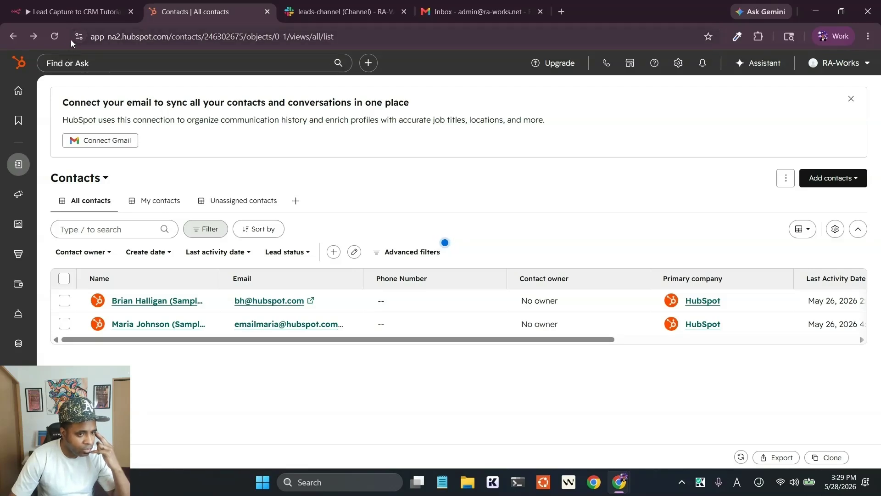
- Open the new lead in refreshed HubSpot contacts, check leads-channel in Slack, and read the Gmail welcome email
{"action": "left_click", "coordinate": [55, 37]}
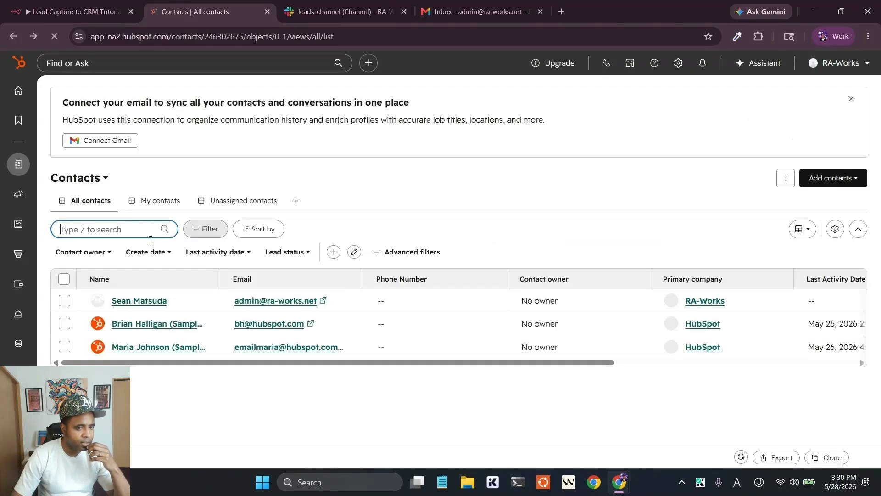
{"action": "left_click", "coordinate": [131, 301]}
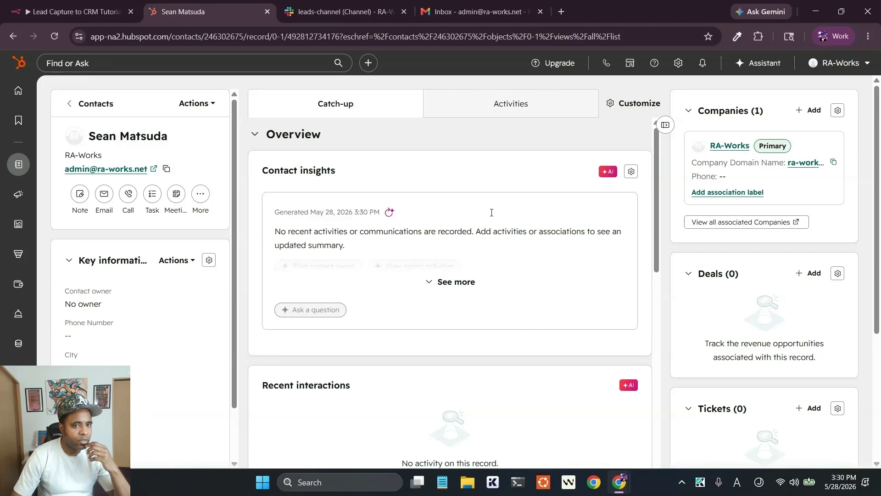
{"action": "left_click", "coordinate": [337, 13]}
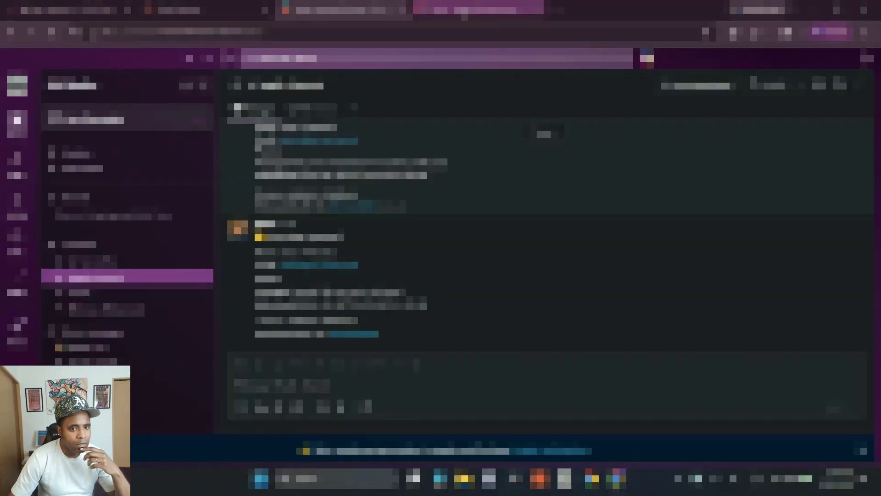
{"action": "left_click", "coordinate": [469, 13]}
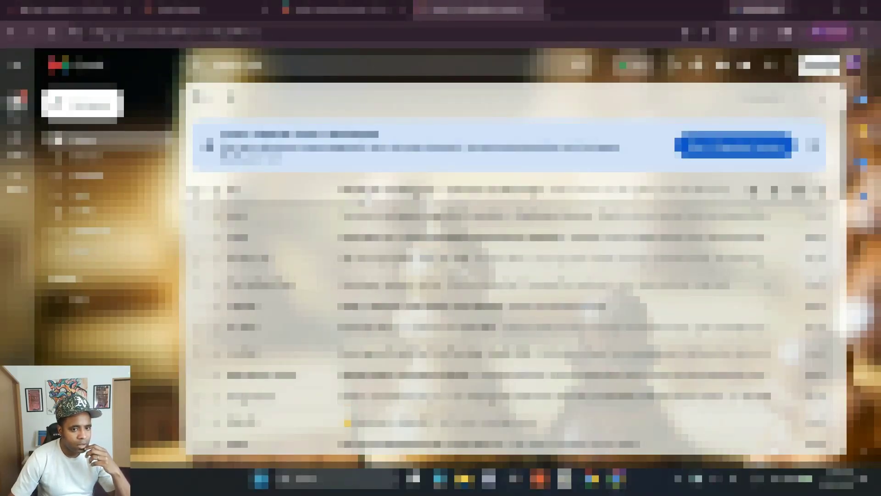
{"action": "left_click", "coordinate": [368, 194]}
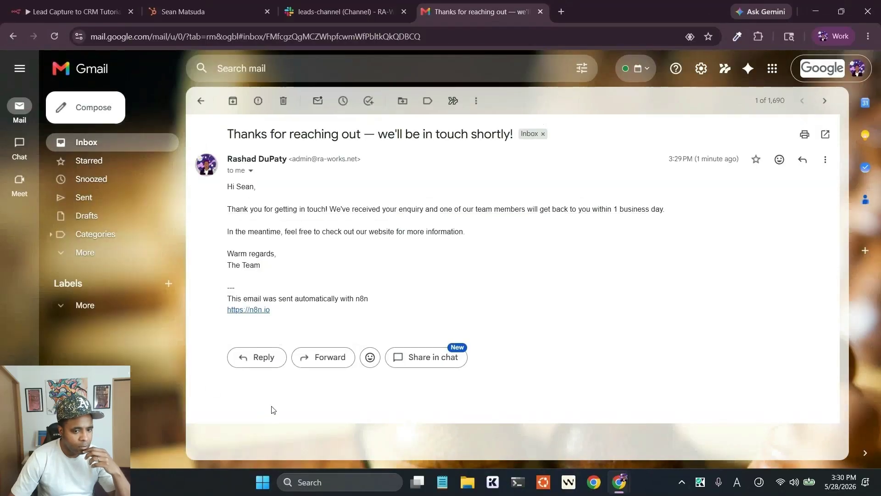